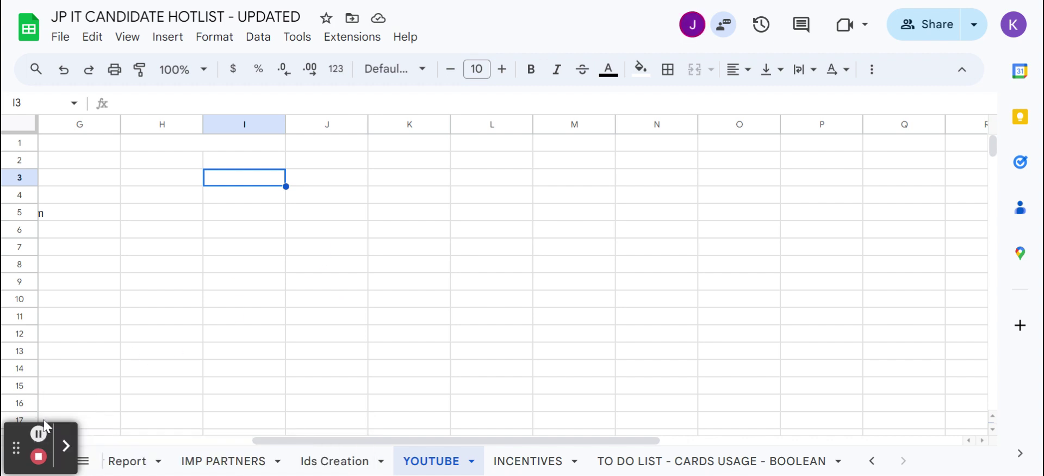
Enter the heading BENCH SALES in cell J1 of the YOUTUBE sheet
{"action": "left_click", "coordinate": [66, 446]}
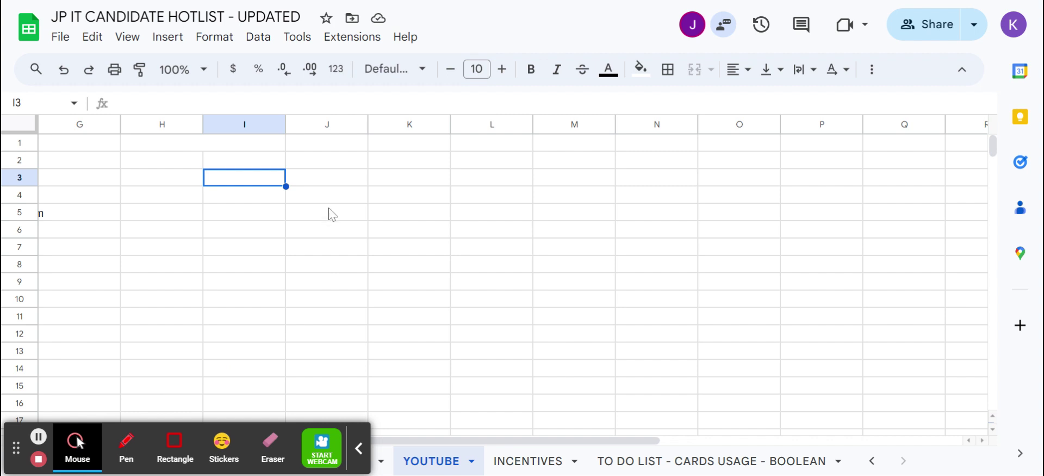
{"action": "left_click", "coordinate": [344, 155]}
{"action": "type", "text": "BEN"}
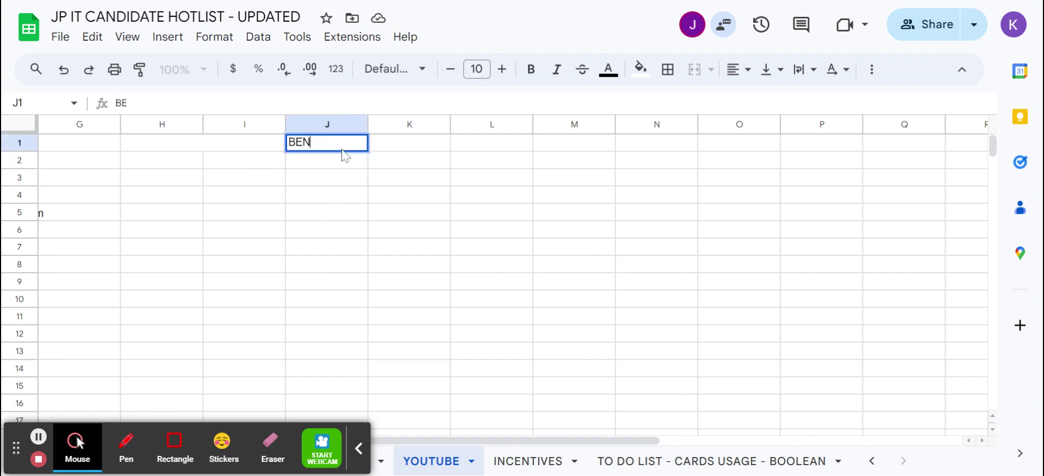
{"action": "type", "text": "CH SALES"}
{"action": "key", "text": "Return"}
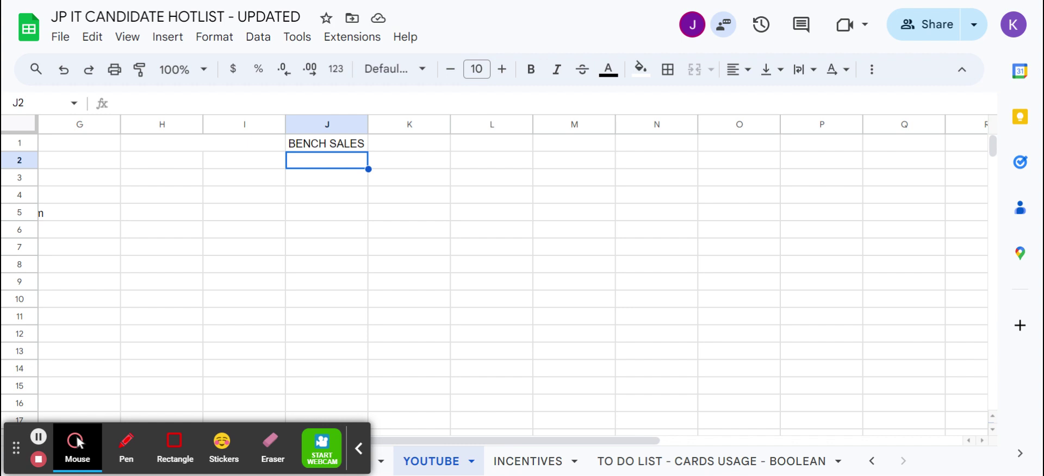
Make the BENCH SALES heading in J1 bold and set its font size to 15
{"action": "left_click", "coordinate": [326, 143]}
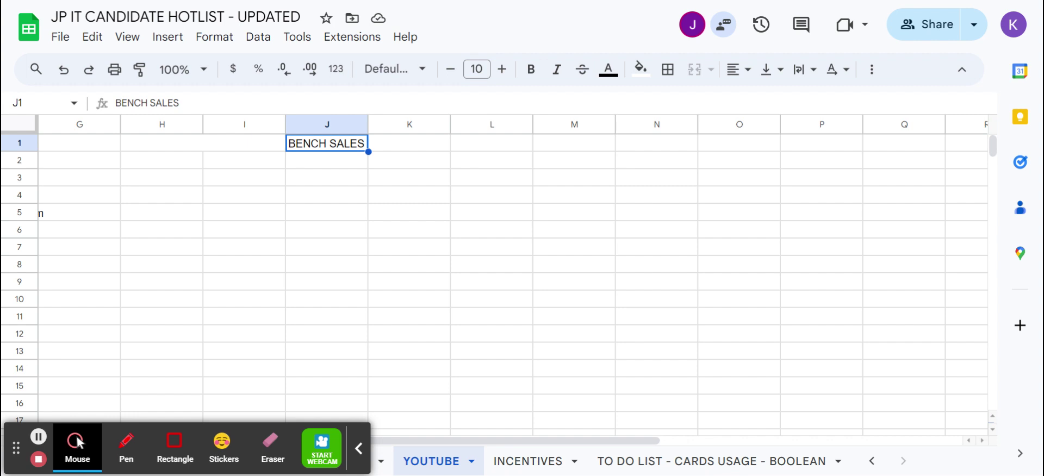
{"action": "key", "text": "ctrl+b"}
{"action": "key", "text": "ctrl+shift+period"}
{"action": "key", "text": "ctrl+shift+period"}
{"action": "key", "text": "ctrl+shift+period"}
{"action": "key", "text": "ctrl+shift+period"}
{"action": "key", "text": "ctrl+shift+period"}
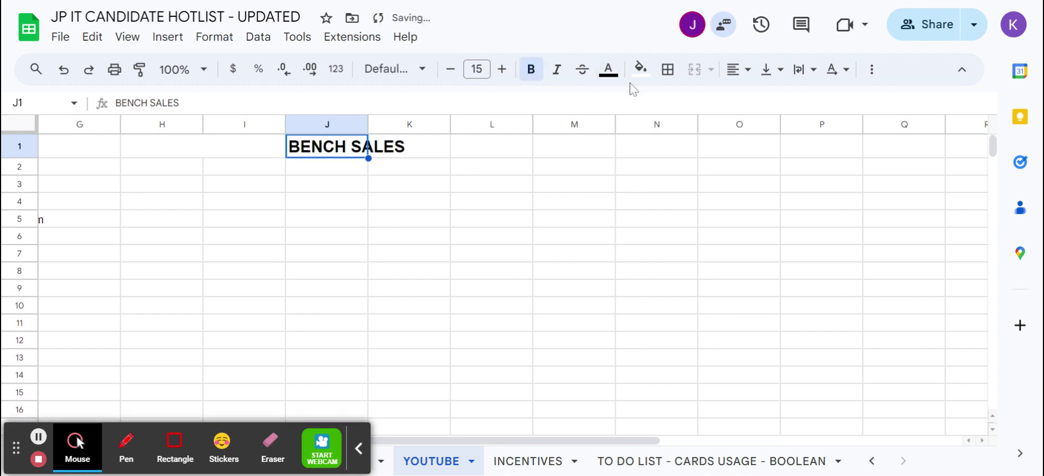
Fill cells J1 and K1 with yellow behind the BENCH SALES heading
{"action": "left_click", "coordinate": [640, 69]}
{"action": "left_click", "coordinate": [697, 144]}
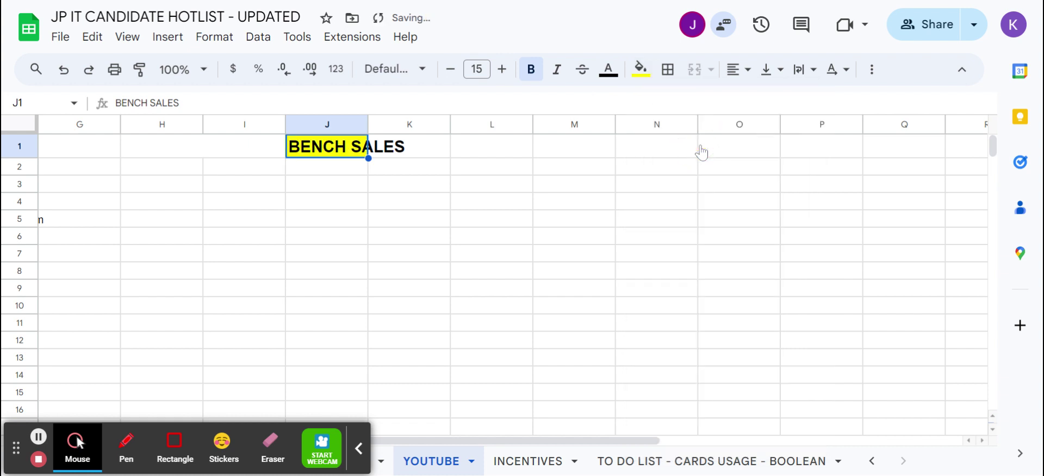
{"action": "key", "text": "Right"}
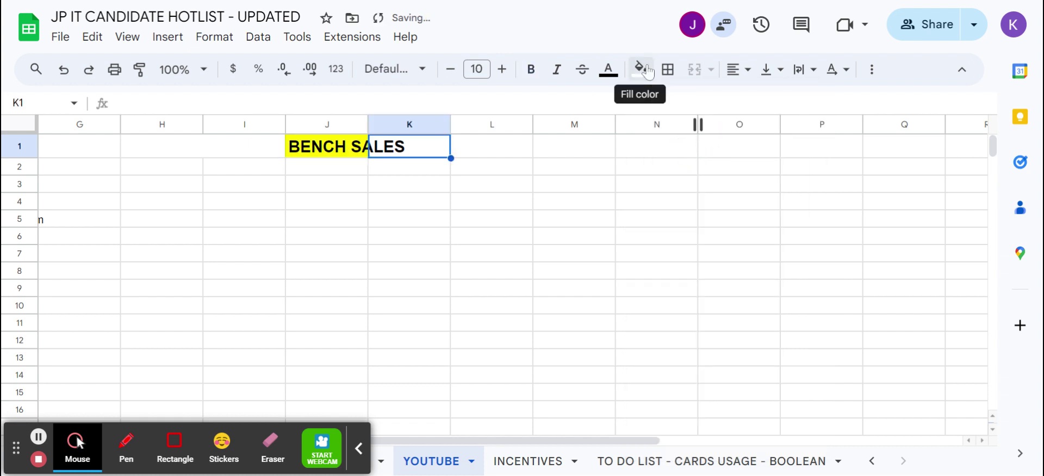
{"action": "left_click", "coordinate": [641, 69]}
{"action": "left_click", "coordinate": [699, 143]}
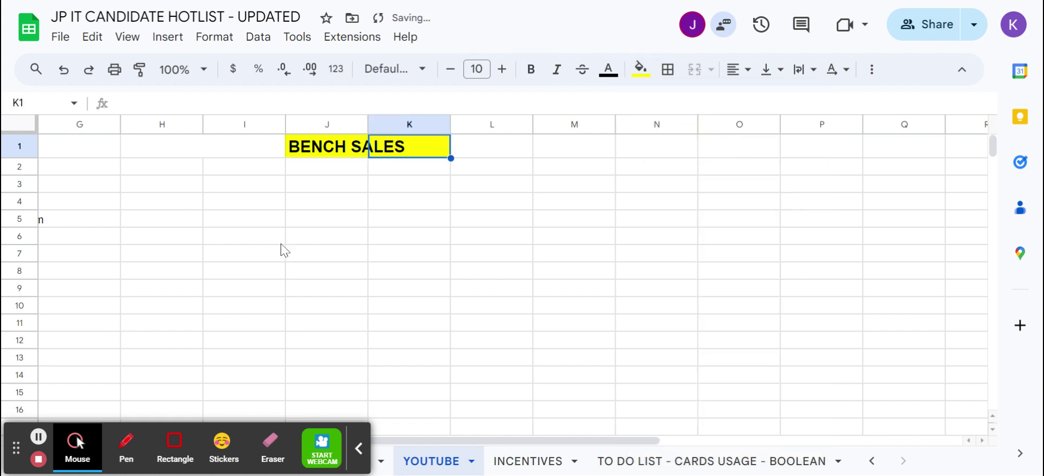
Add the first list item: 1 in I3 and "You should know your candidate" in bold in J3
{"action": "left_click", "coordinate": [333, 224]}
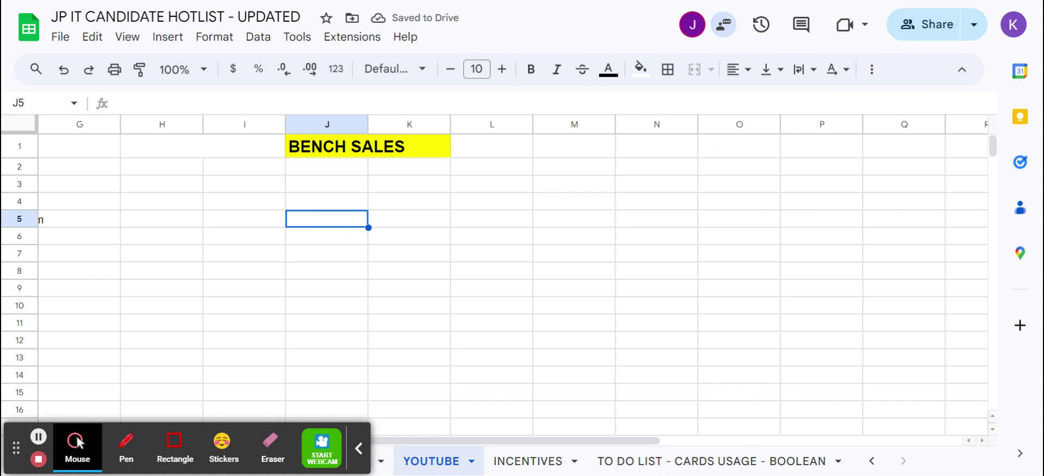
{"action": "key", "text": "Up"}
{"action": "key", "text": "Up"}
{"action": "key", "text": "Left"}
{"action": "type", "text": "1"}
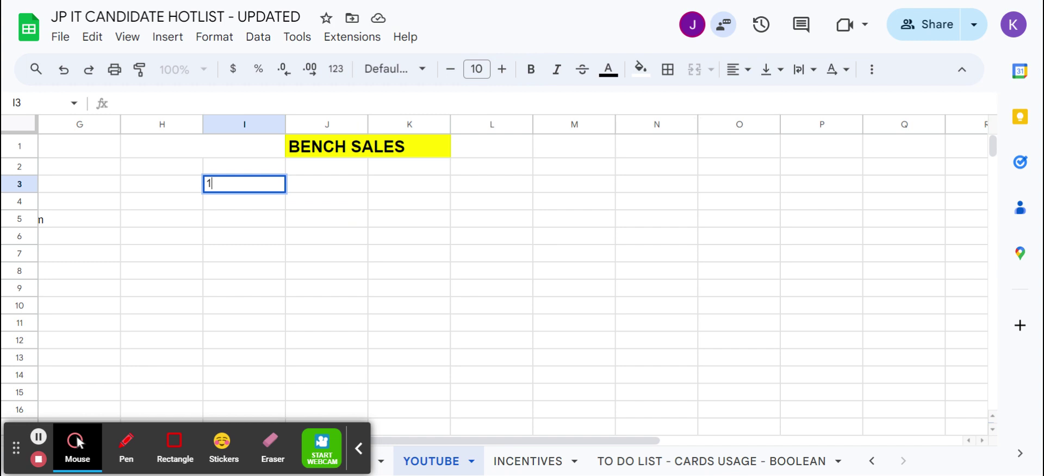
{"action": "key", "text": "Right"}
{"action": "type", "text": "yOU"}
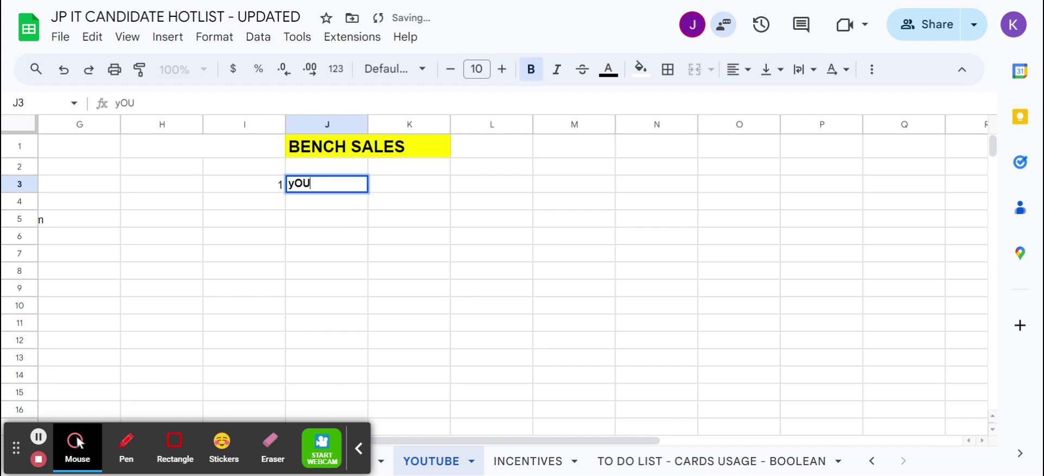
{"action": "key", "text": "BackSpace"}
{"action": "key", "text": "BackSpace"}
{"action": "key", "text": "BackSpace"}
{"action": "type", "text": "You shou"}
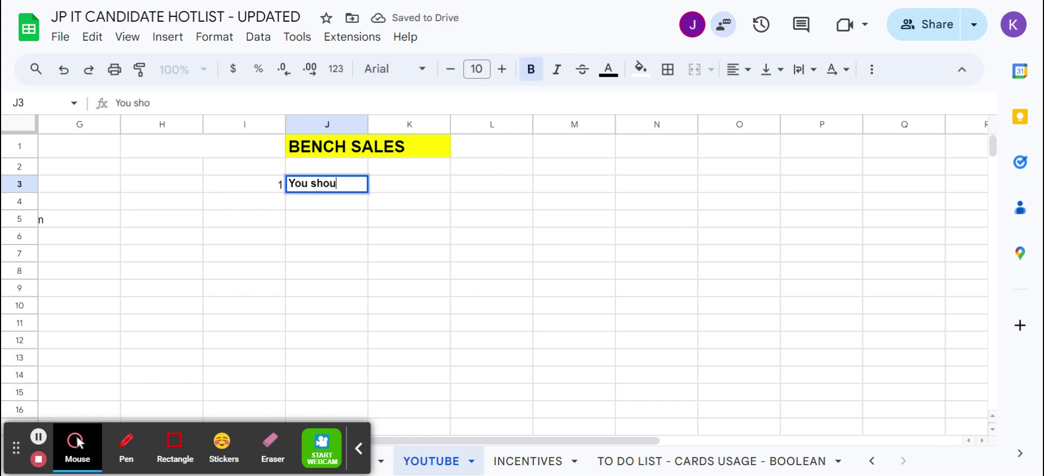
{"action": "type", "text": "ld know your"}
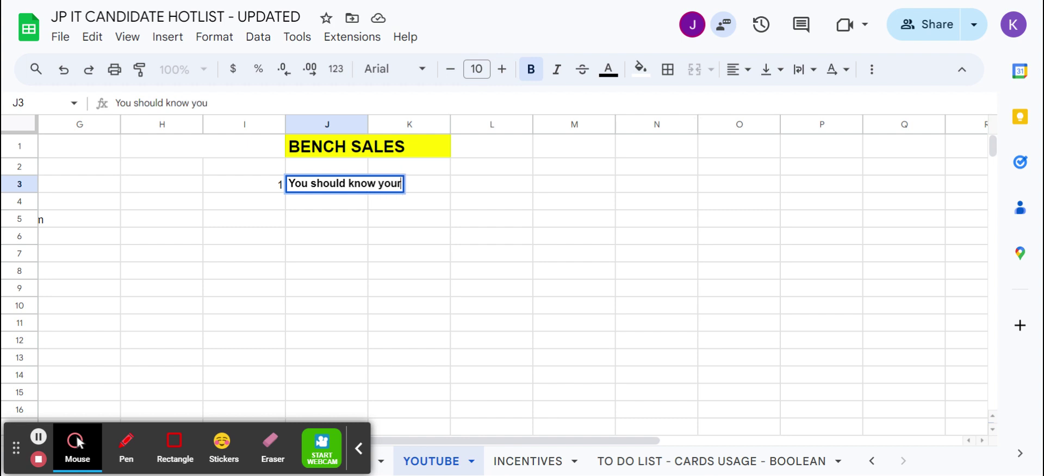
{"action": "type", "text": " candidate"}
{"action": "key", "text": "Return"}
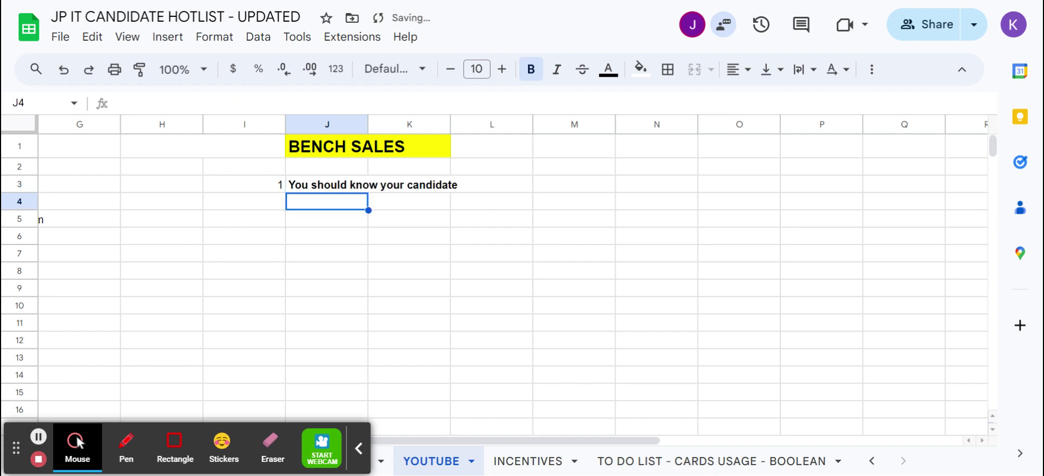
Add the second list item: 2 in I4 and "Post Resume on Portals" in bold in J4
{"action": "key", "text": "Left"}
{"action": "type", "text": "2"}
{"action": "key", "text": "Tab"}
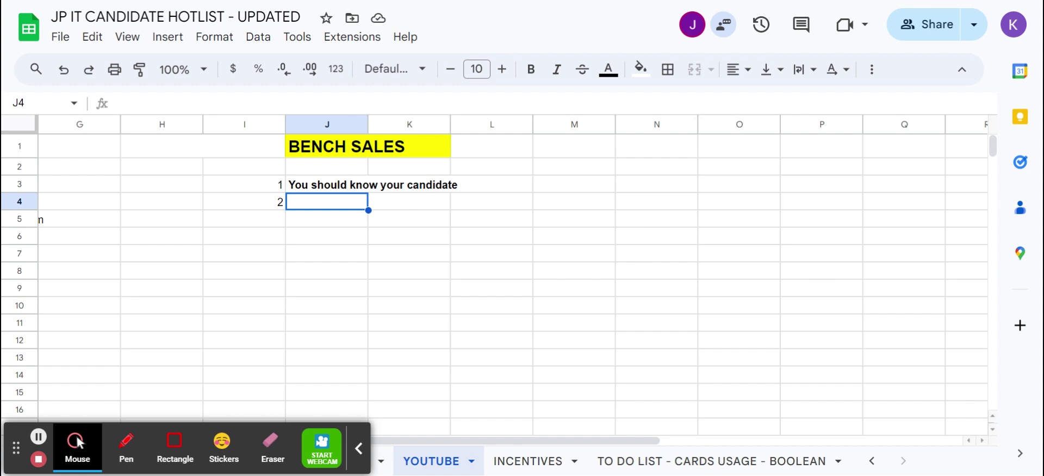
{"action": "type", "text": "Pos"}
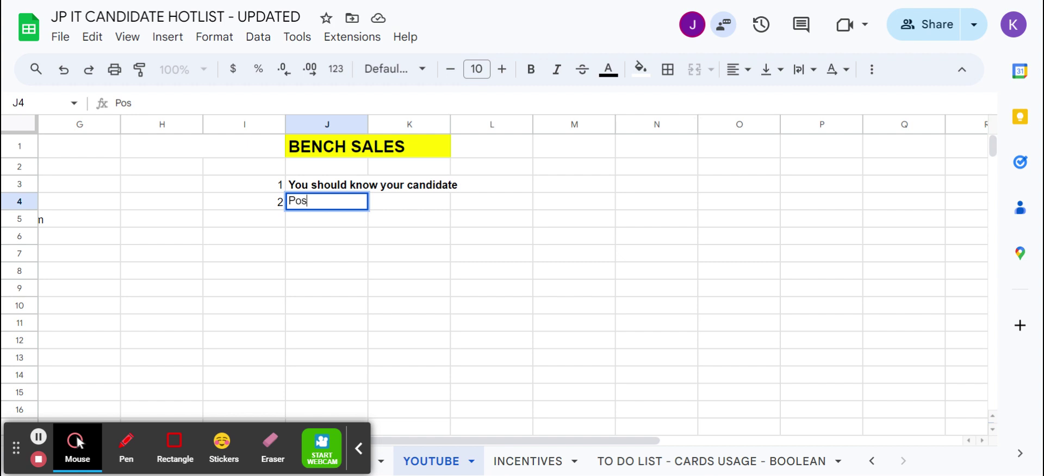
{"action": "type", "text": "t Resum"}
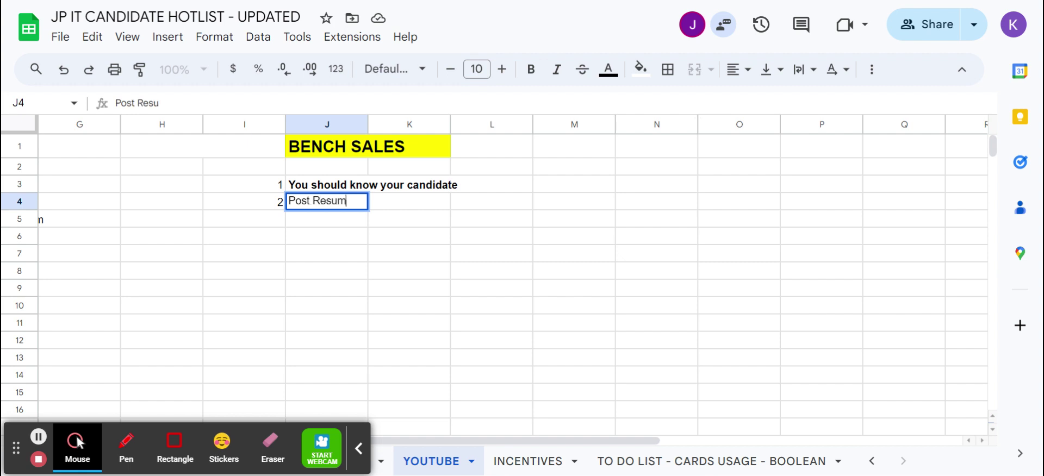
{"action": "type", "text": "e on Portals"}
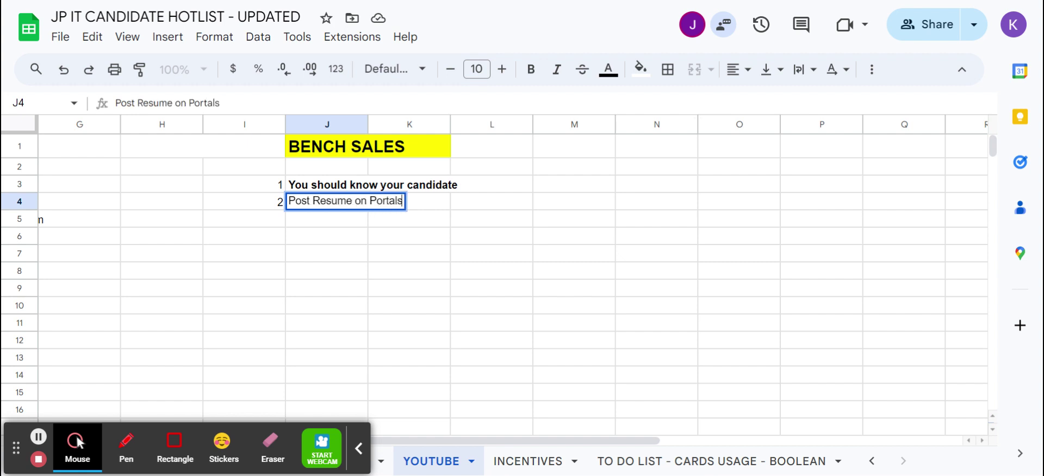
{"action": "key", "text": "Return"}
{"action": "left_click", "coordinate": [327, 202]}
{"action": "key", "text": "ctrl+b"}
{"action": "key", "text": "Down"}
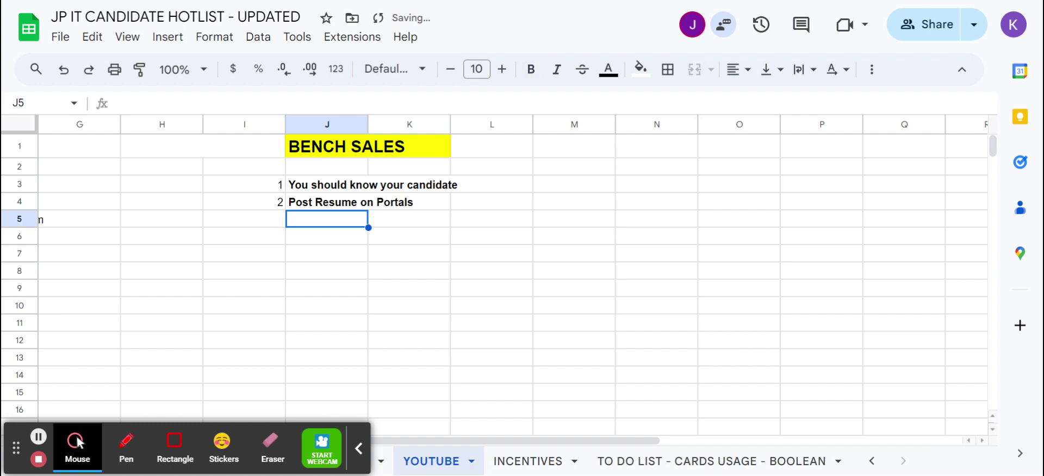
Add the third list item: 3 in I5 and "Submit the resume to the Recruiter" in bold in J5
{"action": "key", "text": "Left"}
{"action": "type", "text": "3"}
{"action": "key", "text": "Return"}
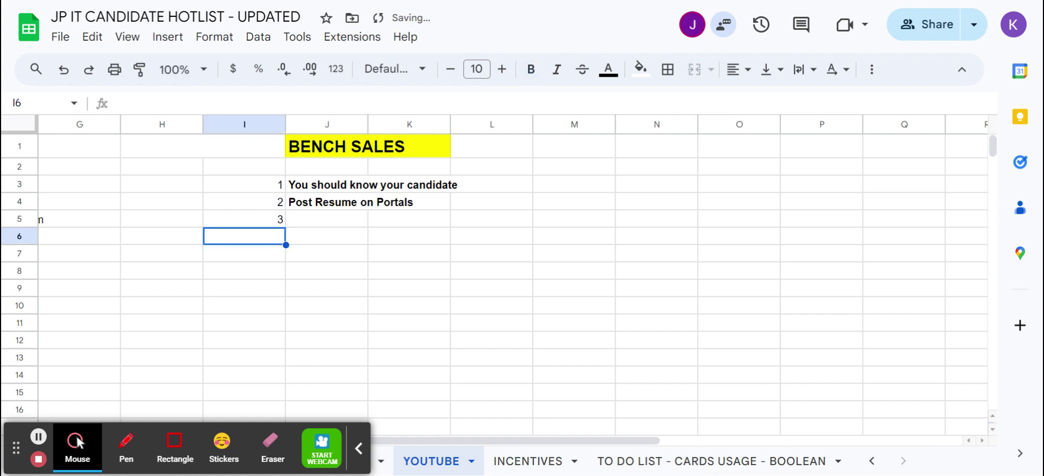
{"action": "left_click", "coordinate": [326, 219]}
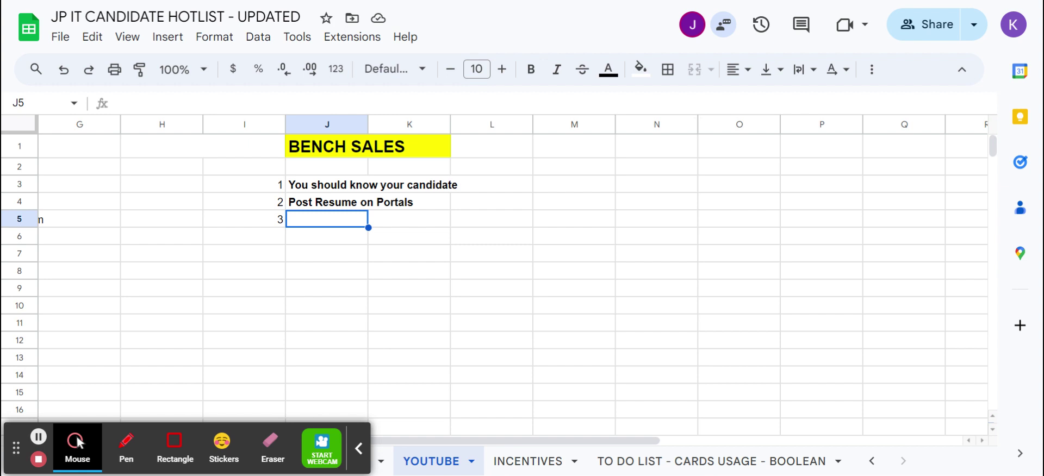
{"action": "type", "text": "Submit th"}
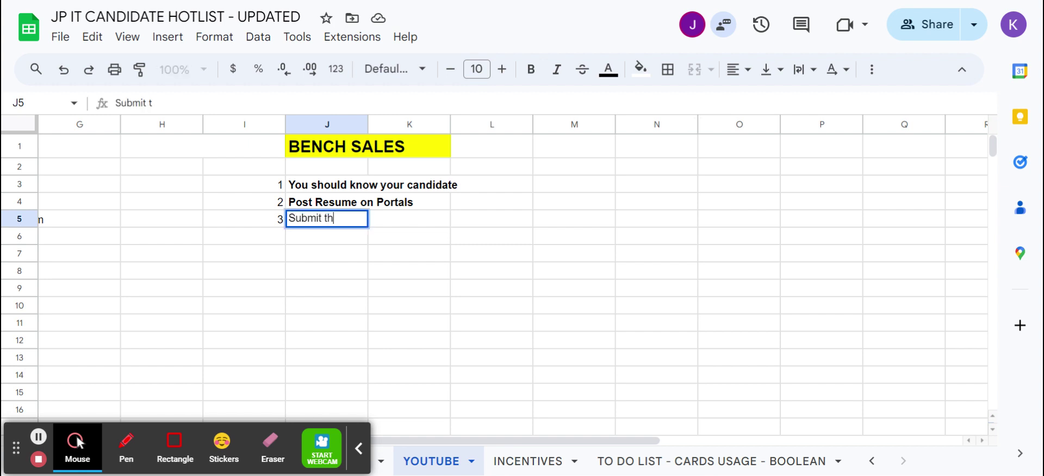
{"action": "type", "text": "e resume to the "}
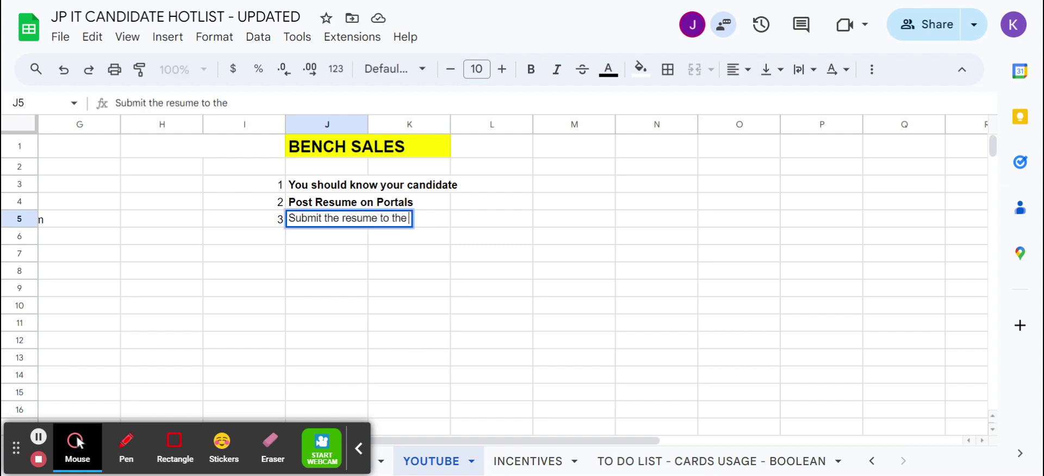
{"action": "type", "text": "Recruiter"}
{"action": "key", "text": "Return"}
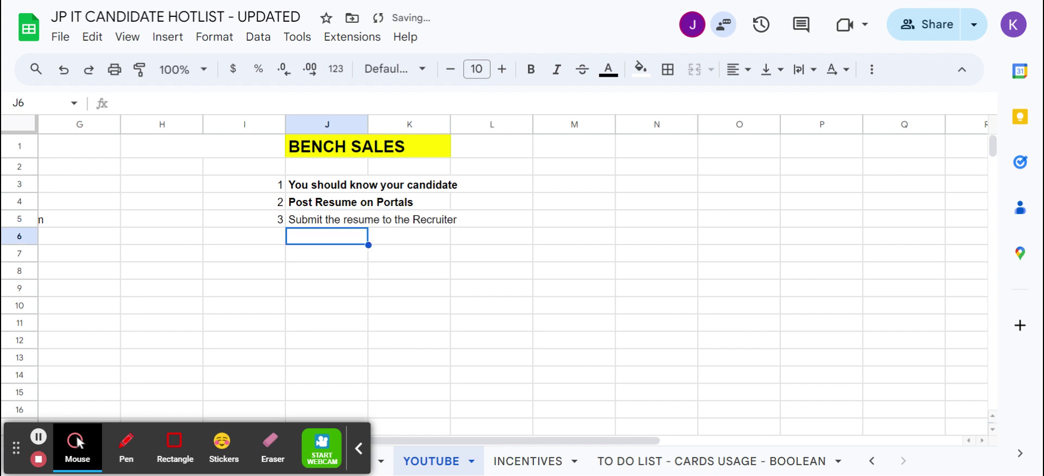
{"action": "key", "text": "Up"}
{"action": "key", "text": "ctrl+b"}
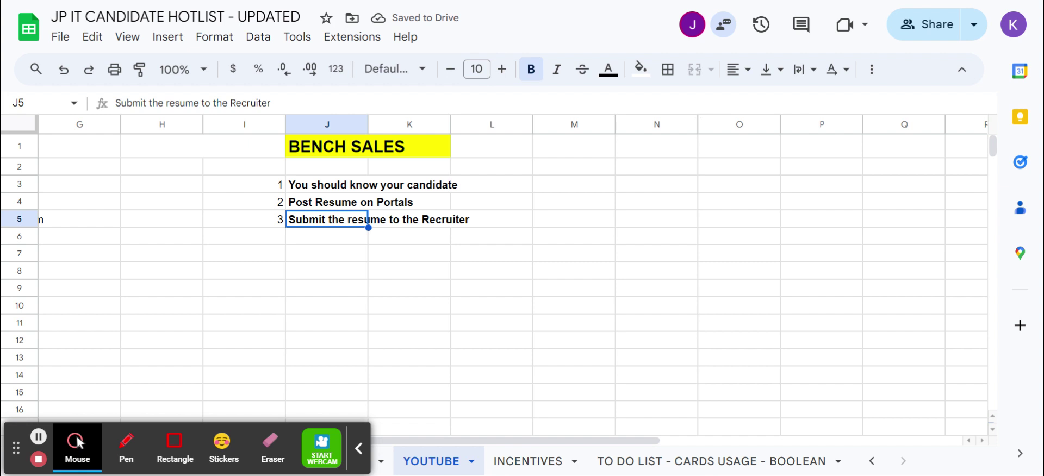
Add the fourth list item: "Rate Confirmation" in bold in J6 with the number 4 in I6
{"action": "key", "text": "Down"}
{"action": "type", "text": "Rate C"}
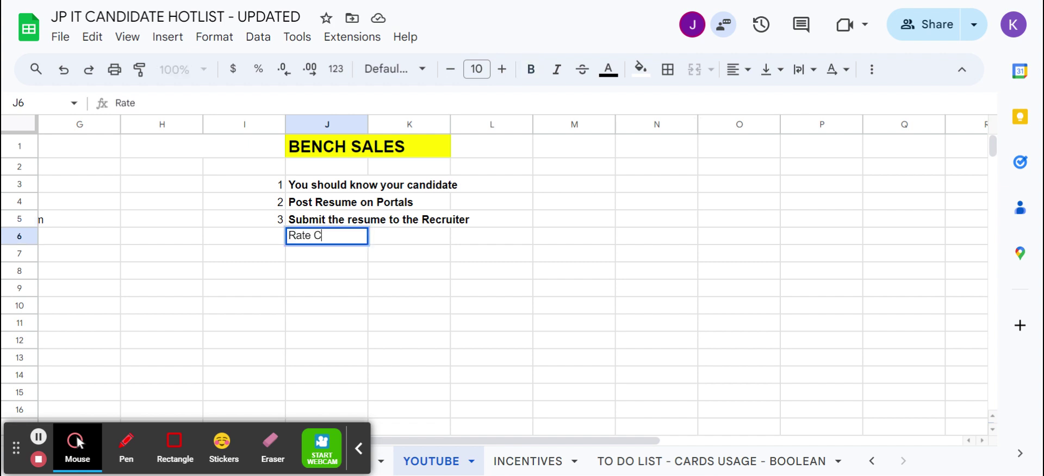
{"action": "type", "text": "onfirmation"}
{"action": "key", "text": "Return"}
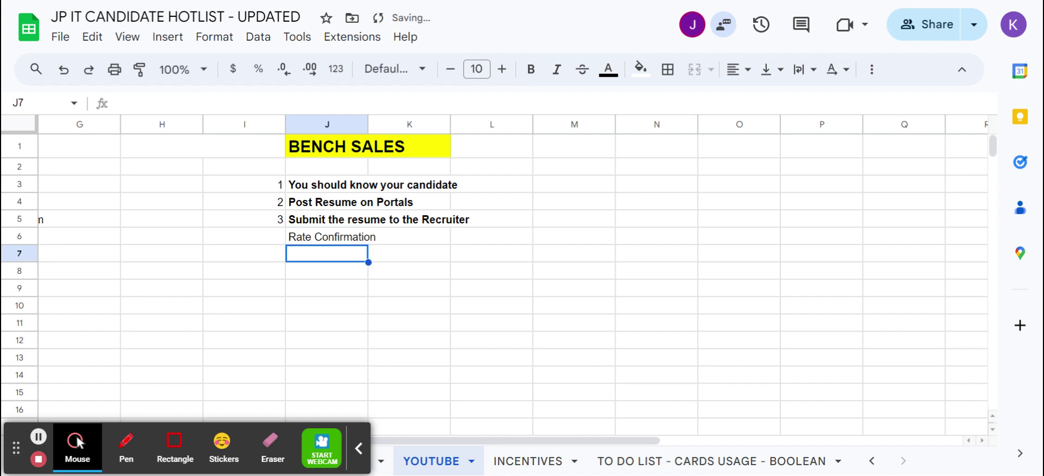
{"action": "key", "text": "Up"}
{"action": "key", "text": "ctrl+b"}
{"action": "key", "text": "Left"}
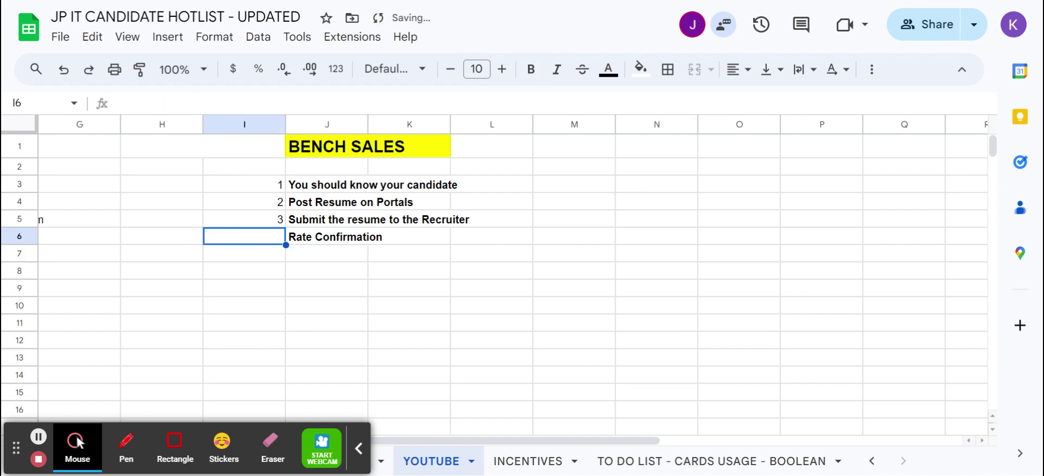
{"action": "type", "text": "4"}
{"action": "key", "text": "Tab"}
Add the fifth list item: 5 in I7 and "Follow up" in bold in J7
{"action": "key", "text": "Down"}
{"action": "key", "text": "Left"}
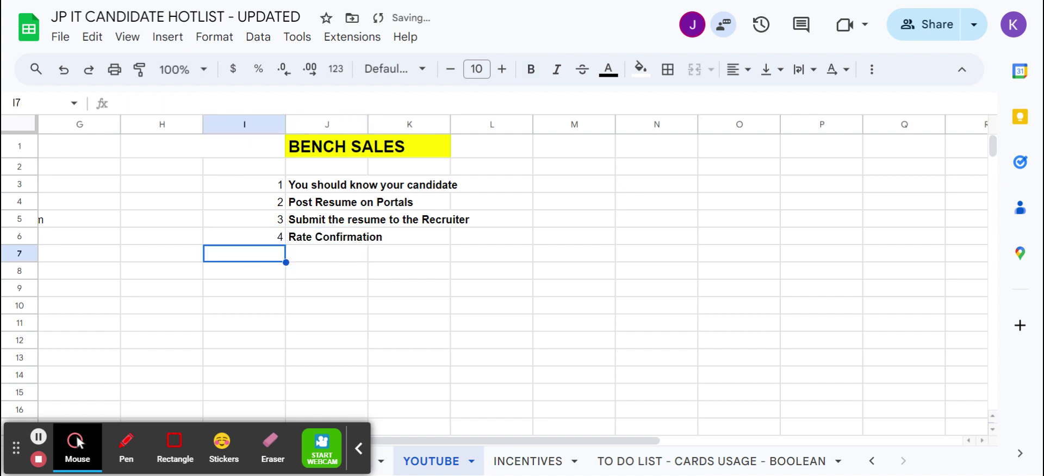
{"action": "type", "text": "5"}
{"action": "key", "text": "Tab"}
{"action": "type", "text": "F"}
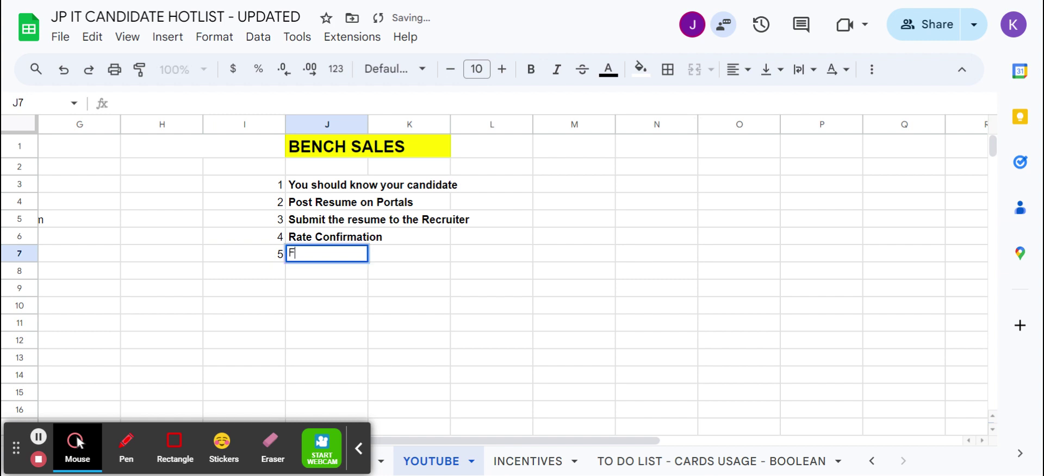
{"action": "type", "text": "ollow up"}
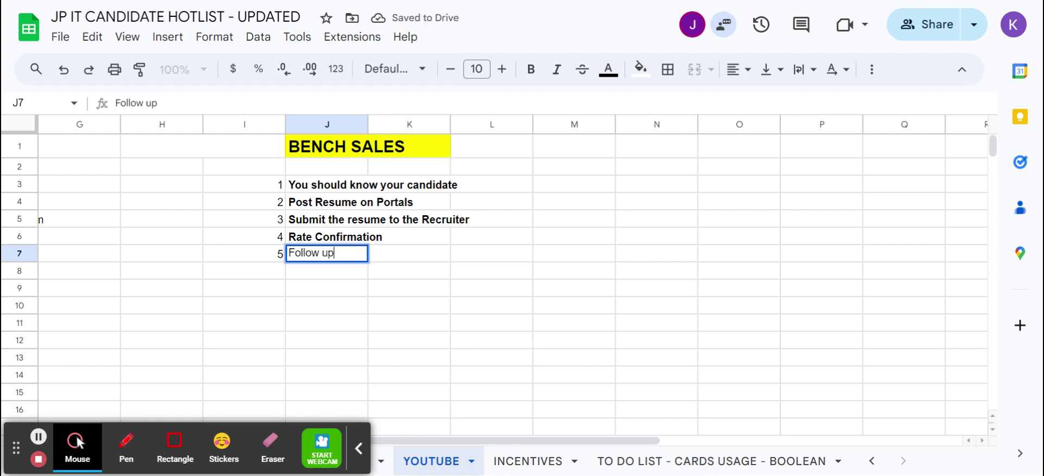
{"action": "key", "text": "Return"}
{"action": "key", "text": "Up"}
{"action": "key", "text": "ctrl+b"}
Select the heading cell J1 and draw a red rectangle annotation around the BENCH SALES heading and its five-item list
{"action": "key", "text": "Up"}
{"action": "key", "text": "Up"}
{"action": "key", "text": "Up"}
{"action": "key", "text": "Up"}
{"action": "key", "text": "Up"}
{"action": "key", "text": "Up"}
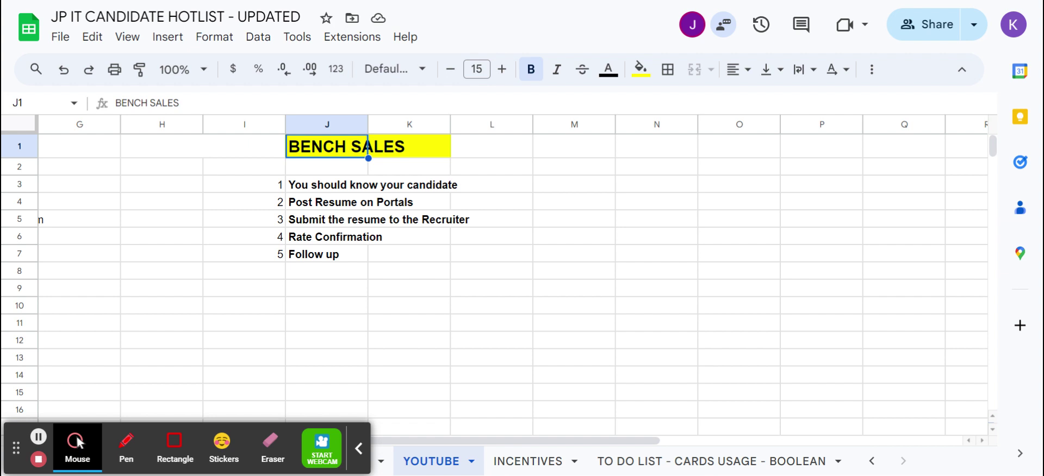
{"action": "left_click", "coordinate": [175, 443]}
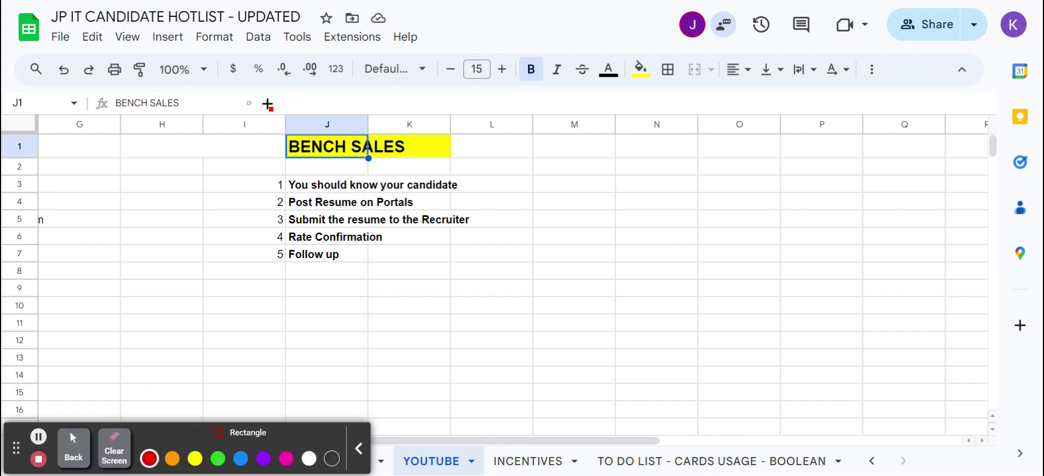
{"action": "mouse_move", "coordinate": [249, 104]}
{"action": "left_mouse_down"}
{"action": "mouse_move", "coordinate": [458, 247]}
{"action": "mouse_move", "coordinate": [501, 299]}
{"action": "left_mouse_up"}
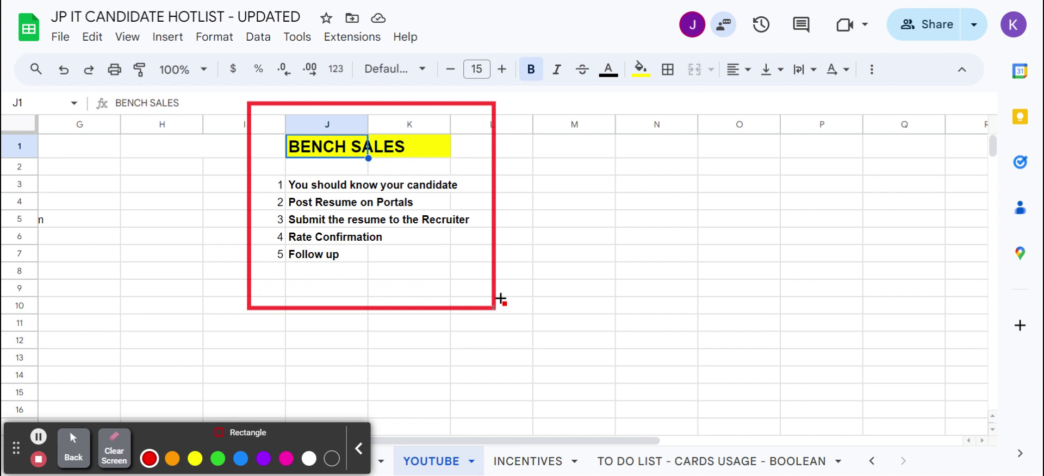